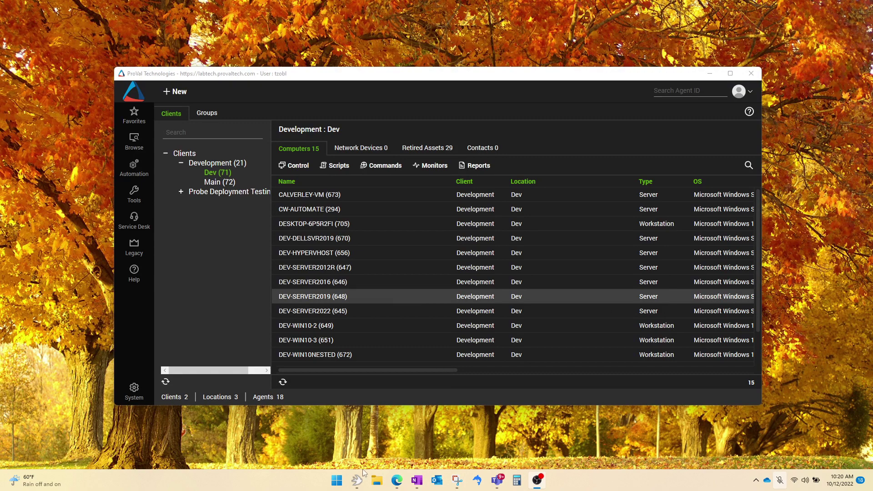
- Bring the DEV-SERVER2019 Monitors window forward and move it aside to reveal the window behind
mouse_move(356, 479)
left_click(359, 443)
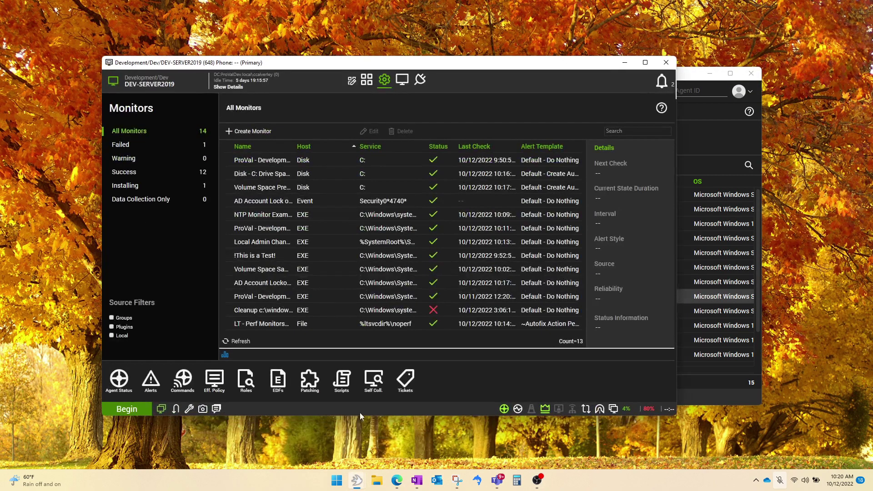
left_click_drag(256, 64, 313, 77)
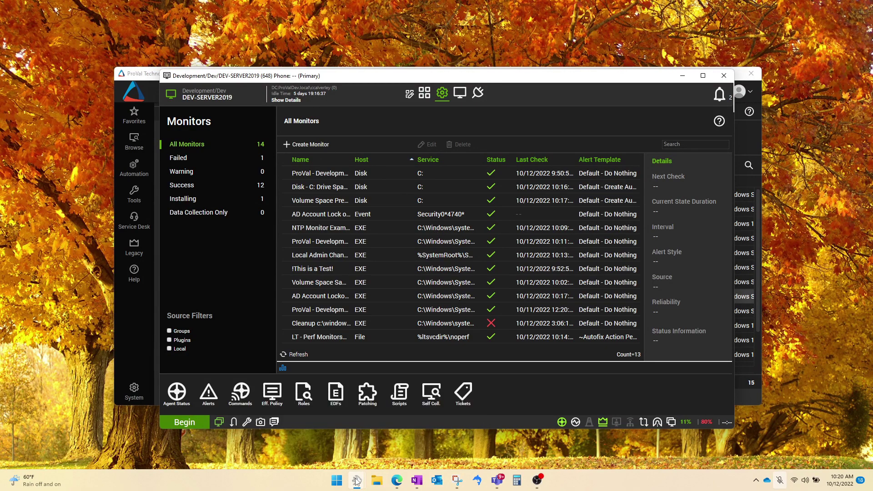
- Open the Ping Test group window, then return DEV-SERVER2019's monitor list to the front
mouse_move(357, 480)
left_click(484, 434)
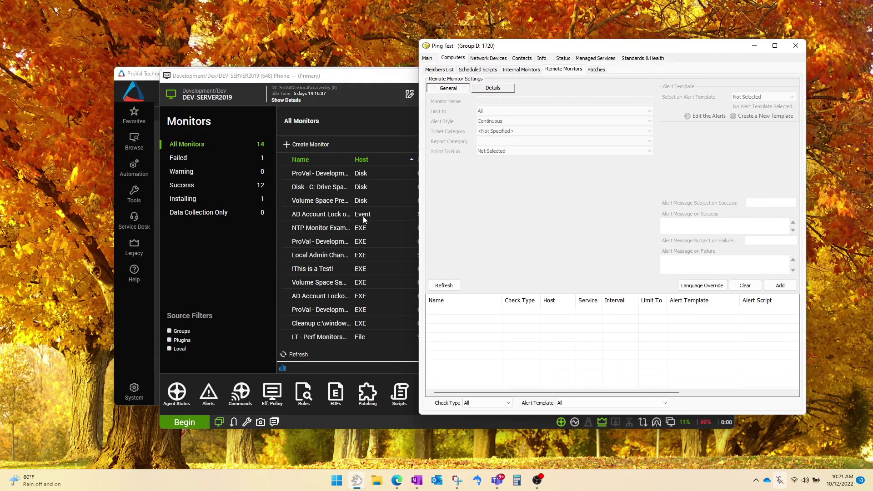
left_click(340, 80)
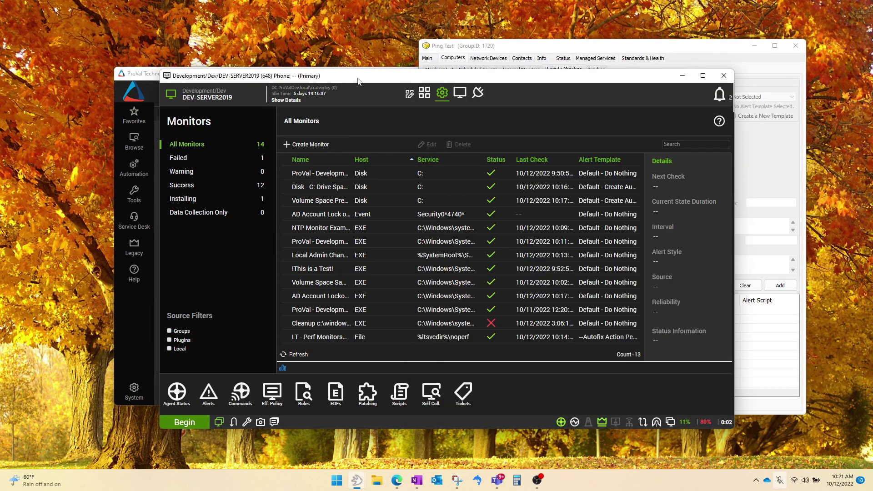
left_click_drag(350, 80, 329, 77)
- Create a new monitor on DEV-SERVER2019 named 'Google DNS Ping Test'
left_click(290, 141)
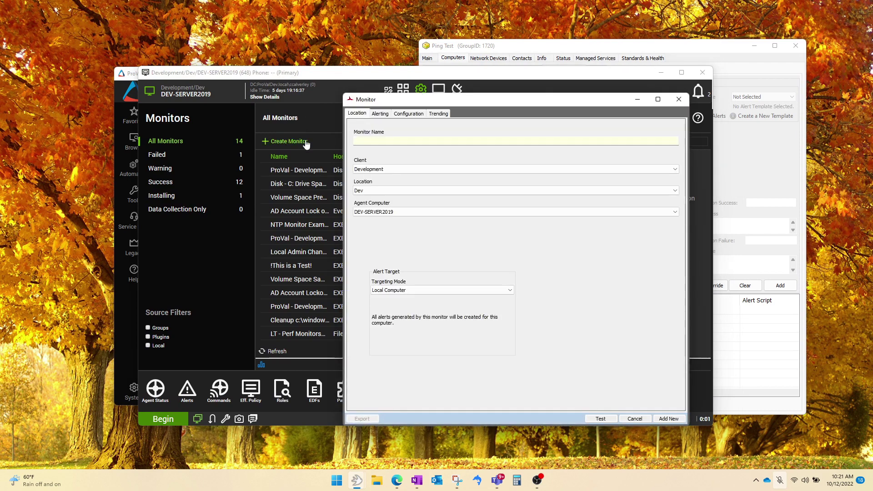
left_click(391, 141)
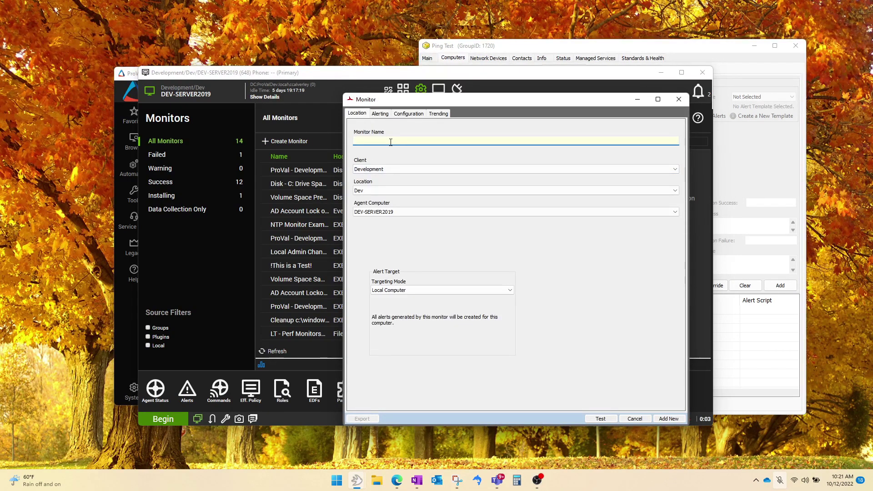
type("Google DNS Ping Test")
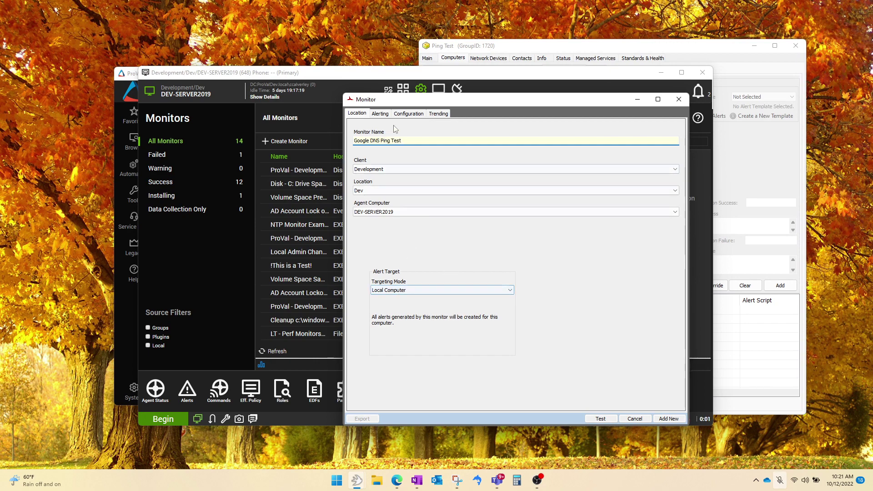
left_click(384, 116)
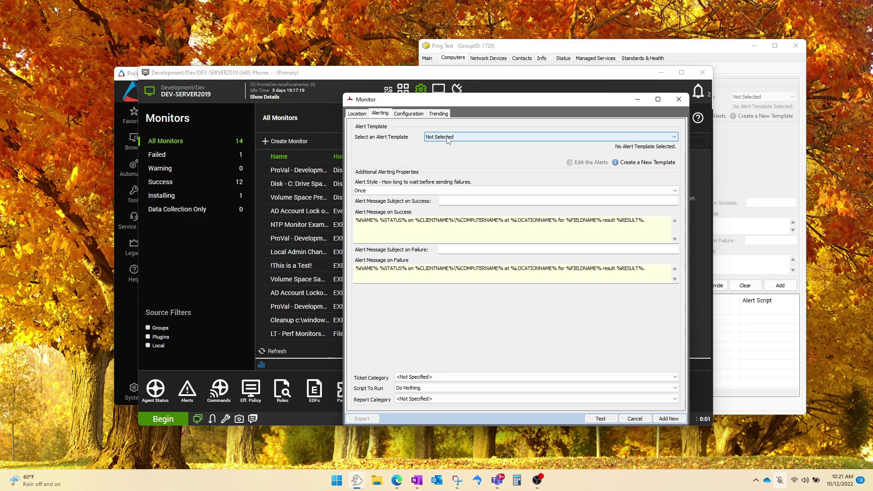
- Choose the Default - Do Nothing alert template for the new monitor
left_click(447, 137)
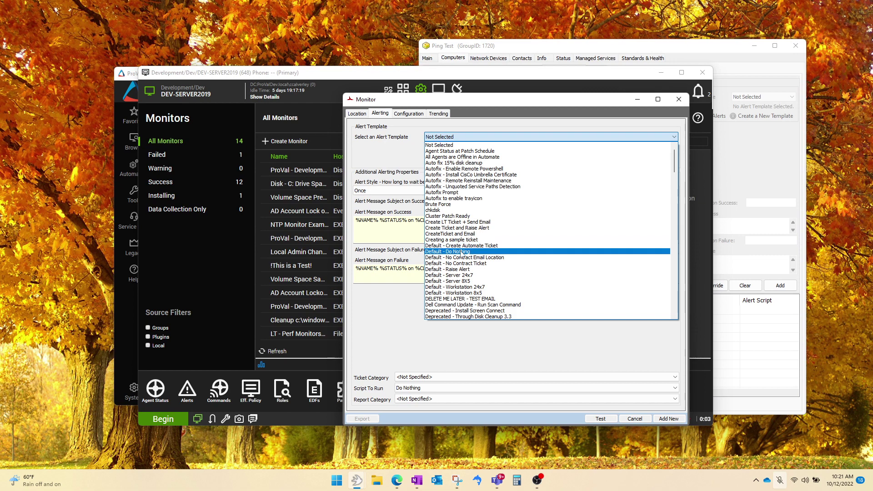
left_click(461, 252)
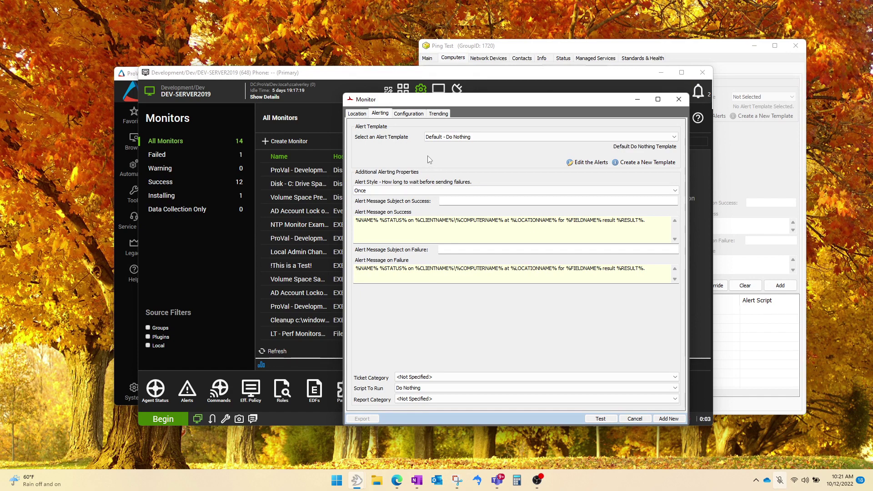
left_click(407, 114)
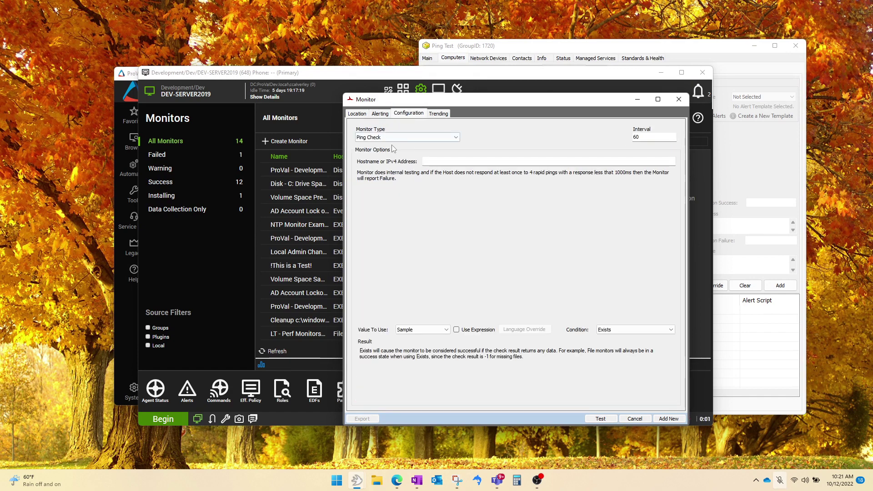
- Set the ping host to 8.8.8.8, test it successfully on the remote agent, and save the monitor
left_click(442, 162)
type("8.8.8.8")
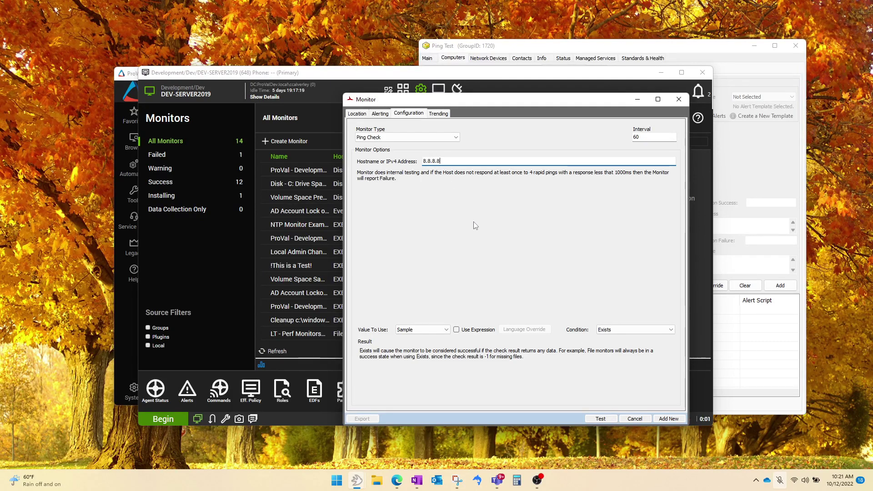
left_click(610, 421)
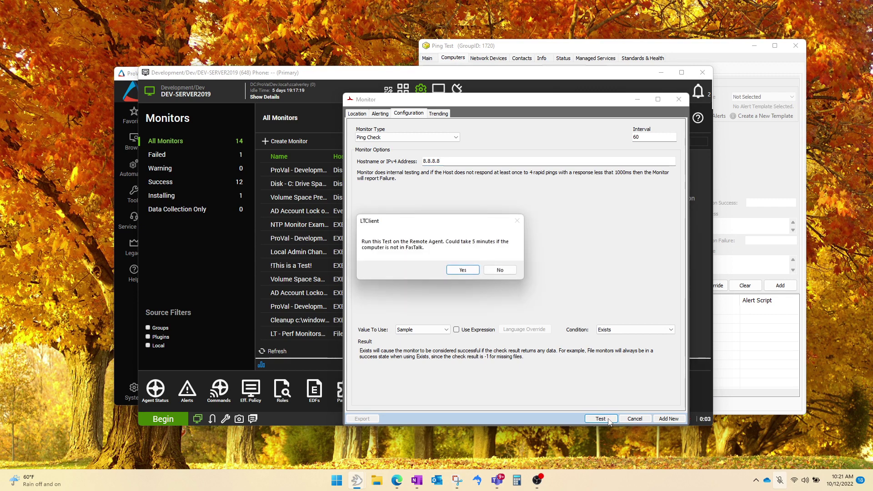
left_click(462, 269)
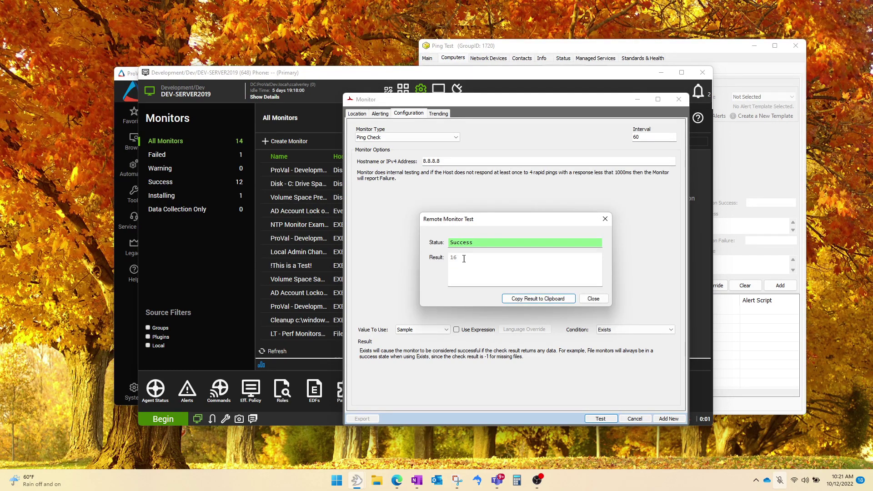
left_click(595, 299)
left_click(675, 422)
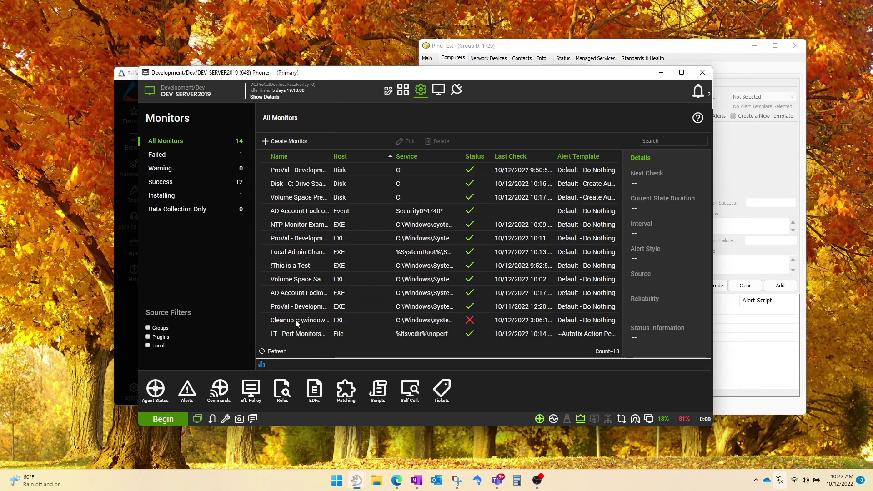
- Refresh DEV-SERVER2019's monitor list to show Google DNS Ping Test, then switch to the Ping Test group
left_click(275, 351)
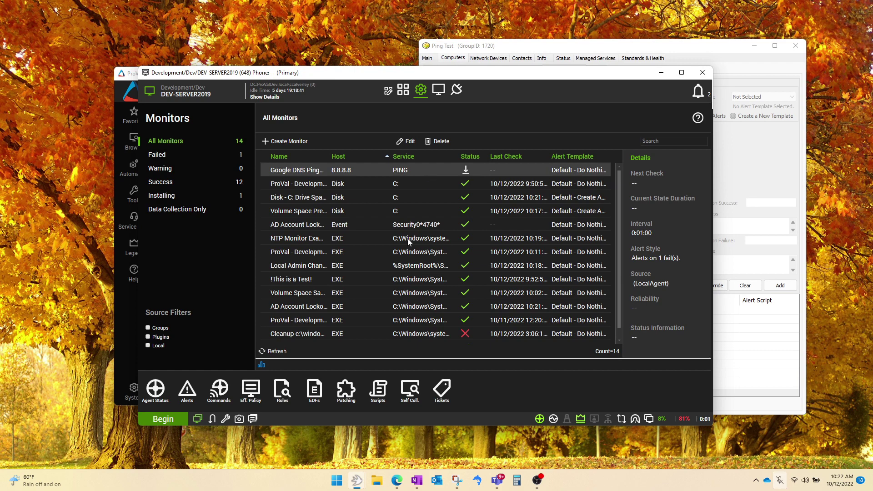
left_click(507, 49)
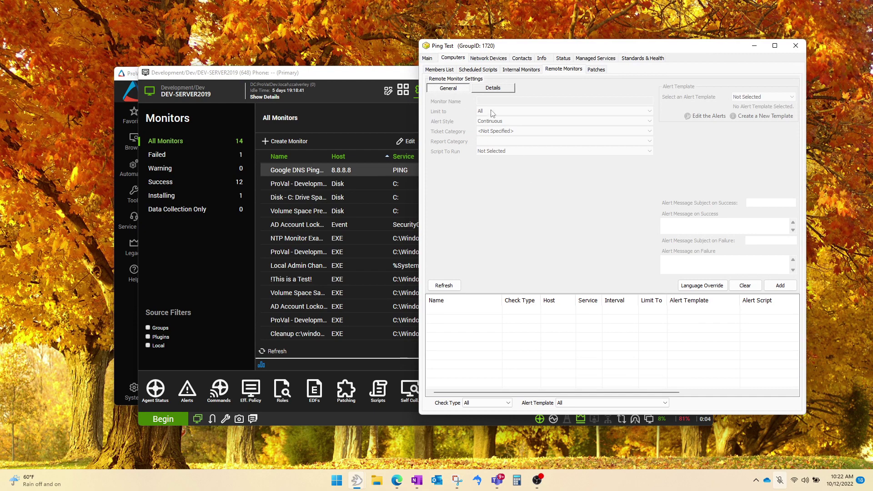
- Send the Google DNS Ping monitor to the Ping Test group via Send To > Groups
left_click(314, 81)
right_click(313, 173)
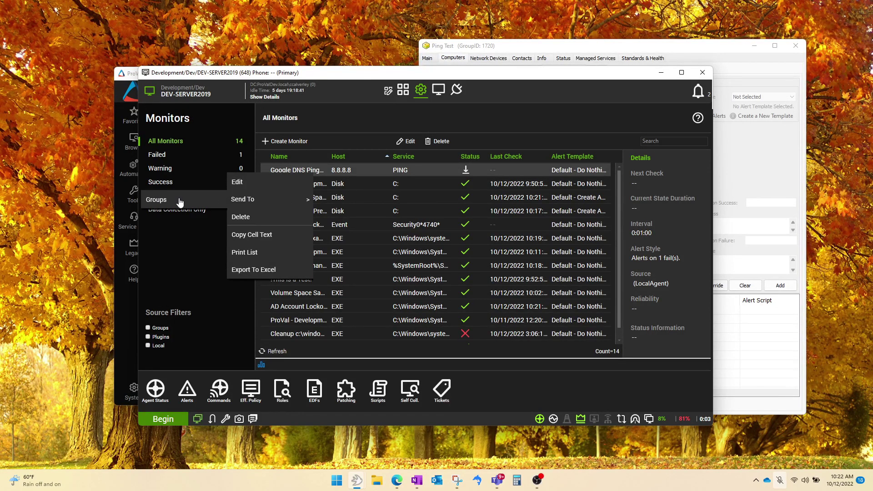
left_click(180, 202)
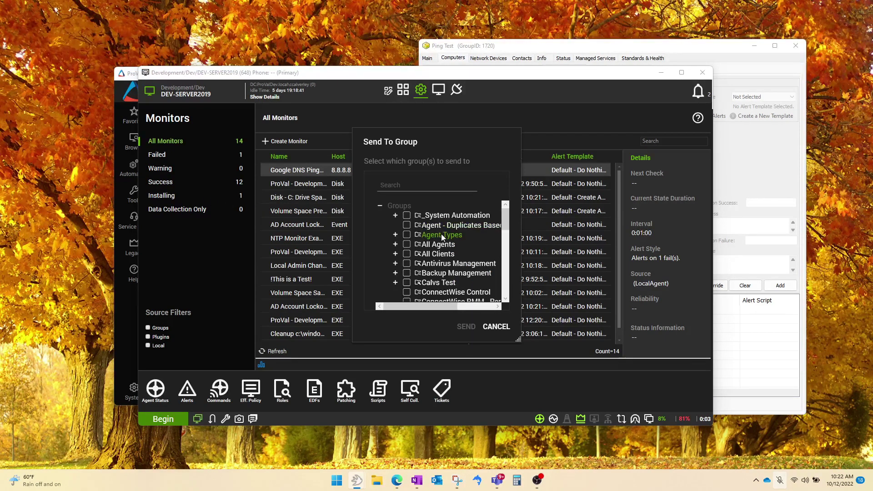
scroll(441, 237, "down", 5)
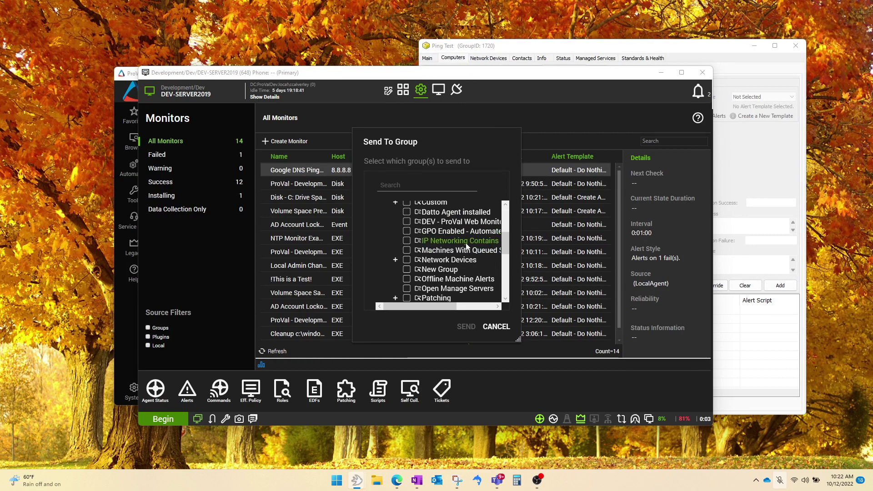
scroll(467, 246, "down", 2)
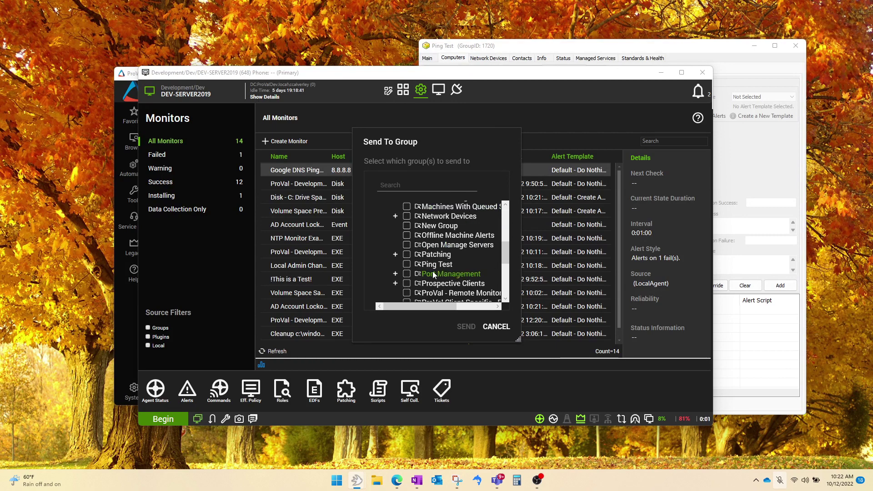
left_click(407, 265)
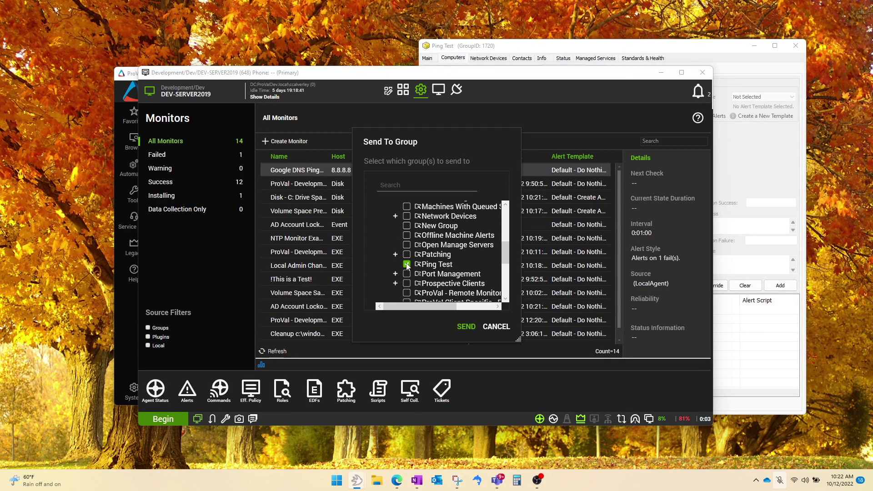
left_click(464, 327)
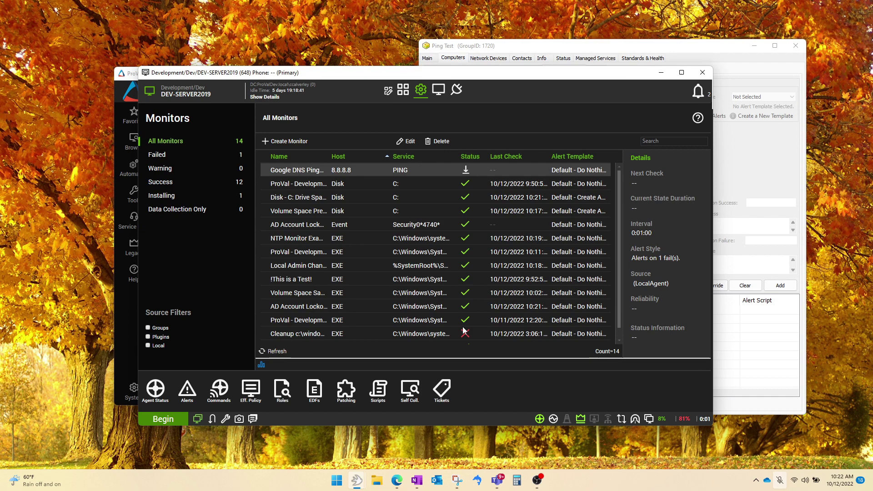
left_click(457, 49)
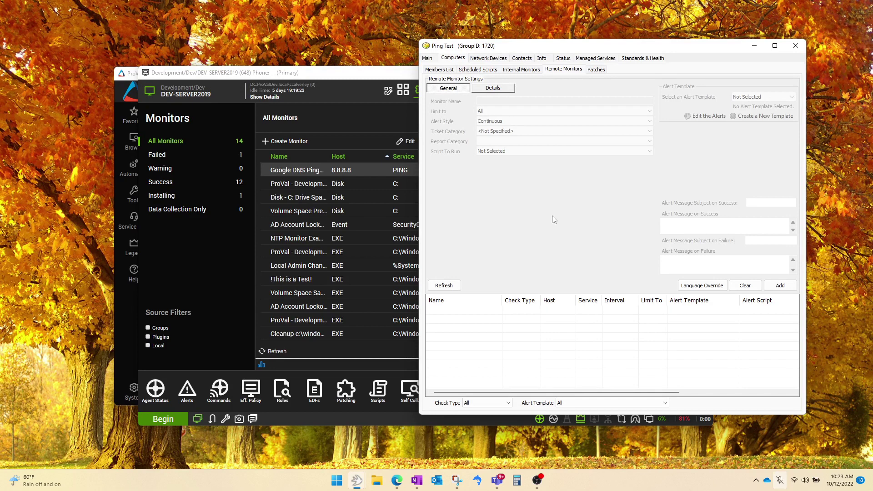
- Refresh the Ping Test Remote Monitors list and select Google DNS Ping Test (8.8.8.8, every 60 secs)
left_click(444, 285)
left_click(470, 311)
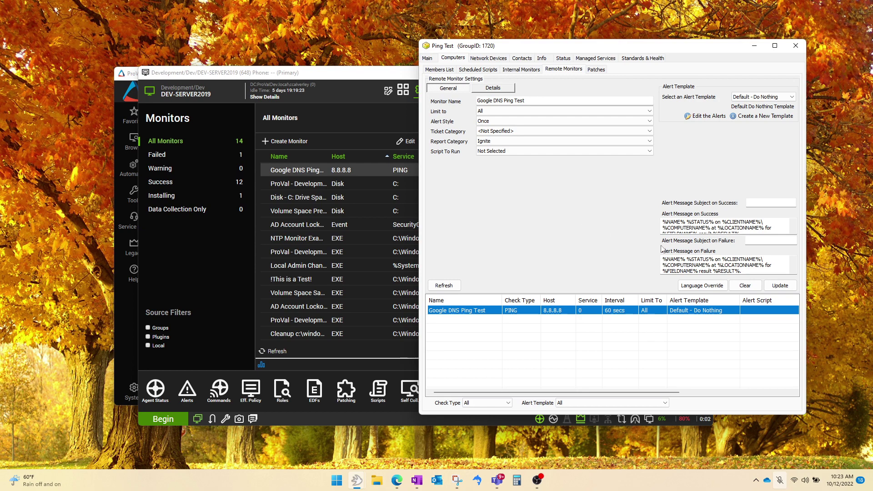
key("alt+Tab")
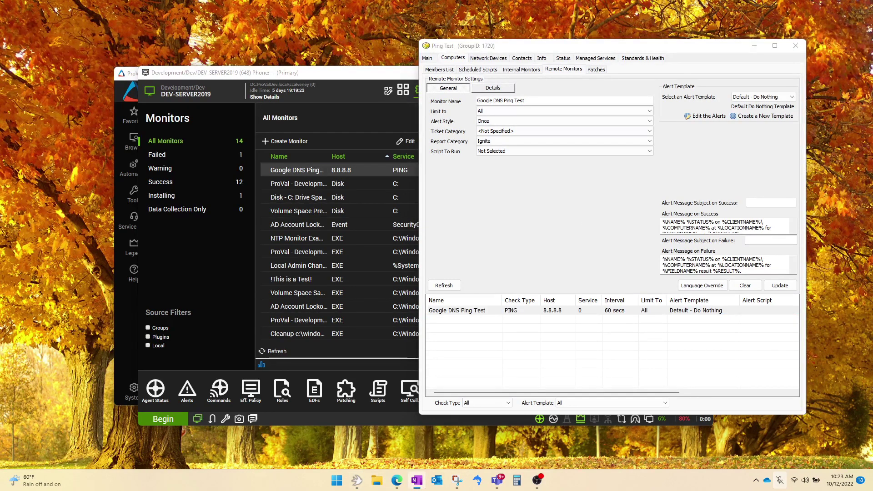